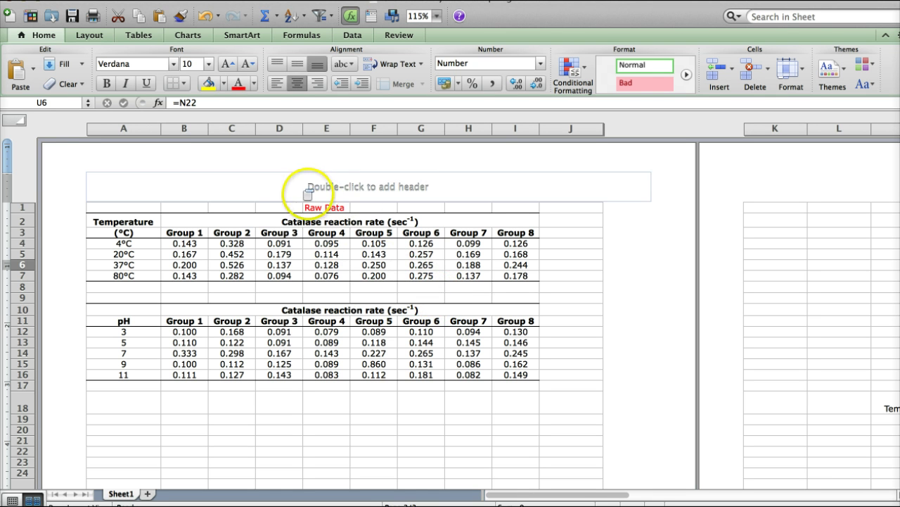
Bring the temperature and pH summary tables into view and select cell N19 beside 4°C.
scroll(493, 293, right, 10)
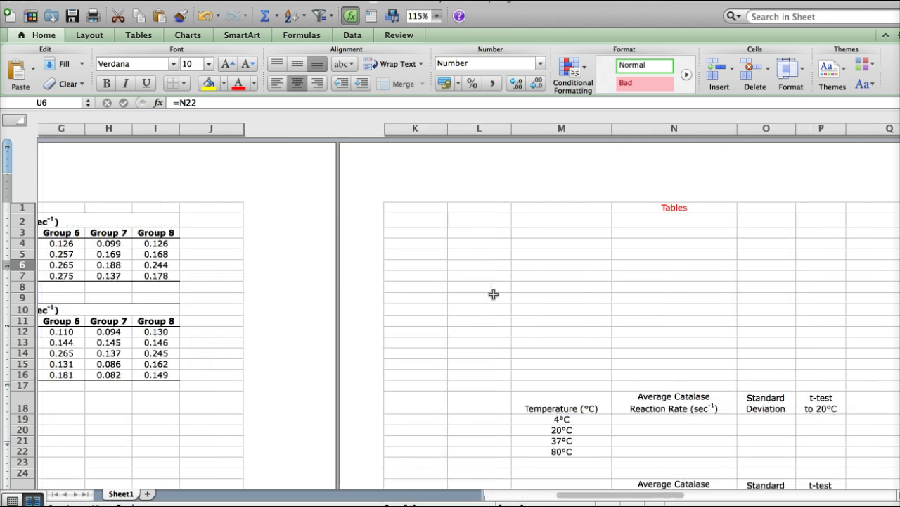
scroll(493, 294, right, 5)
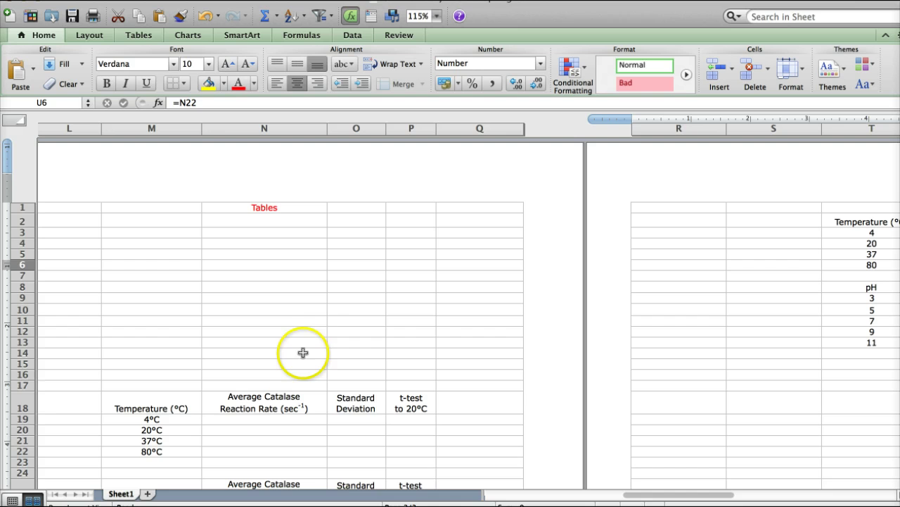
scroll(308, 354, down, 5)
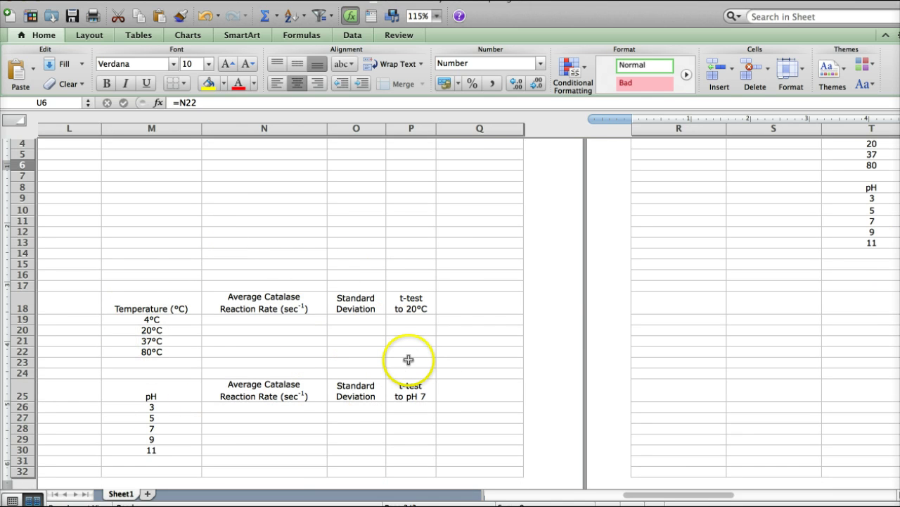
scroll(409, 359, up, 5)
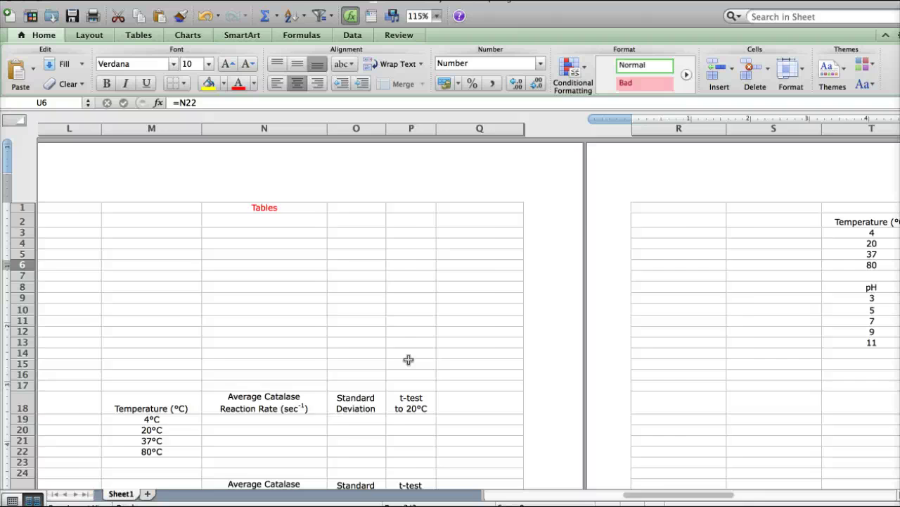
scroll(409, 360, right, 10)
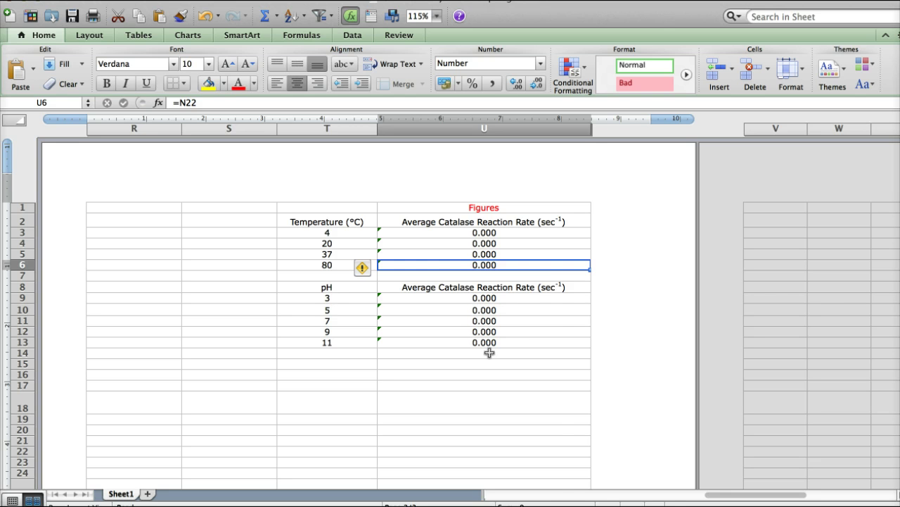
scroll(489, 353, left, 5)
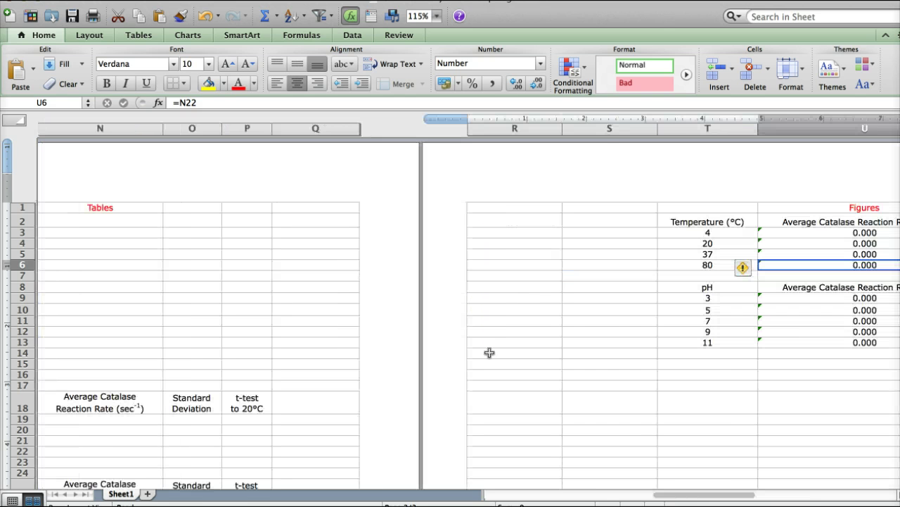
scroll(489, 353, left, 10)
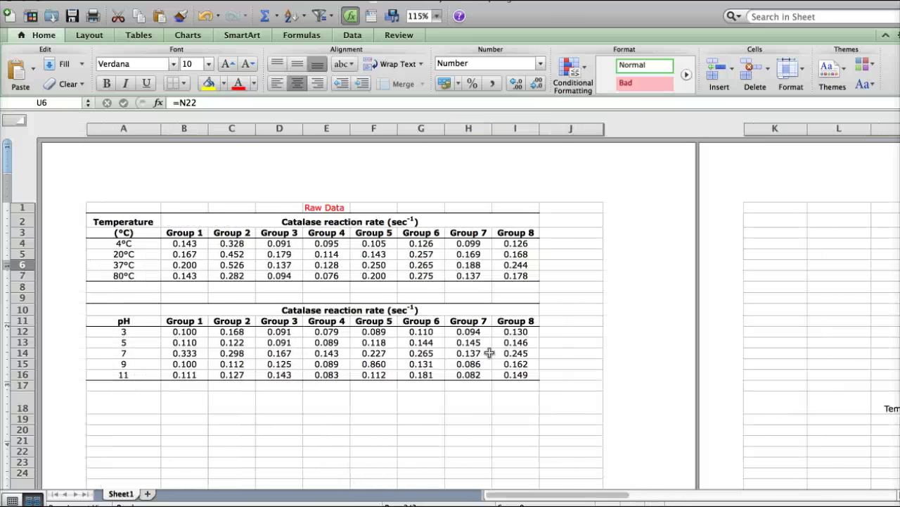
scroll(489, 352, down, 3)
scroll(489, 353, up, 3)
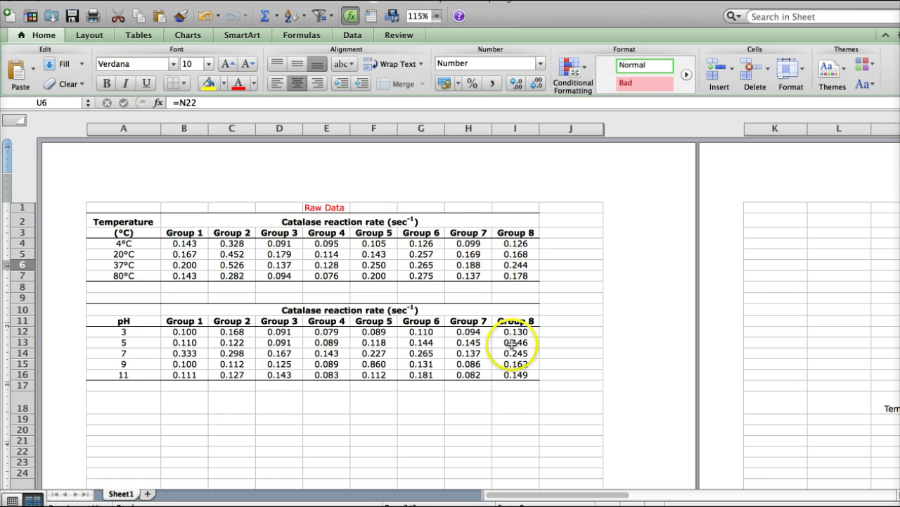
scroll(512, 344, right, 5)
scroll(512, 344, right, 8)
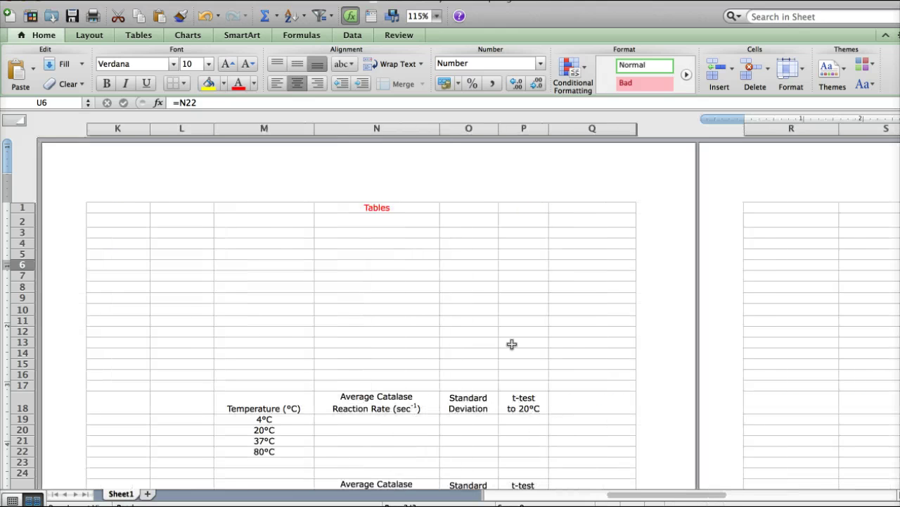
scroll(512, 345, left, 2)
scroll(512, 344, down, 5)
click(396, 308)
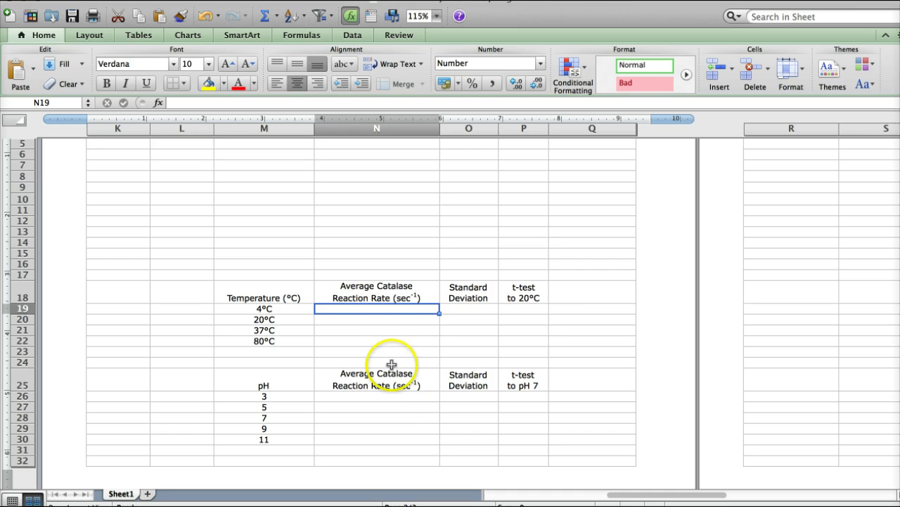
Start a formula in N19 in the Formula Builder and view the AVERAGE function's description.
click(371, 310)
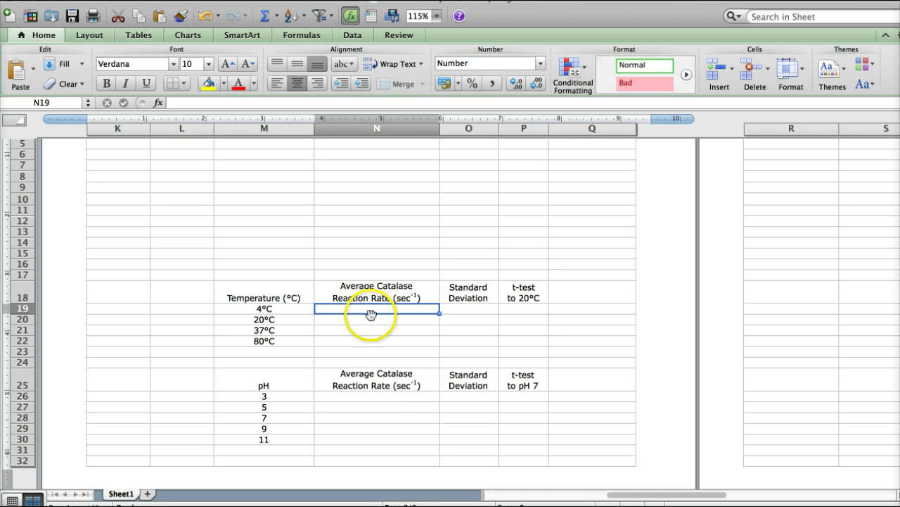
click(369, 308)
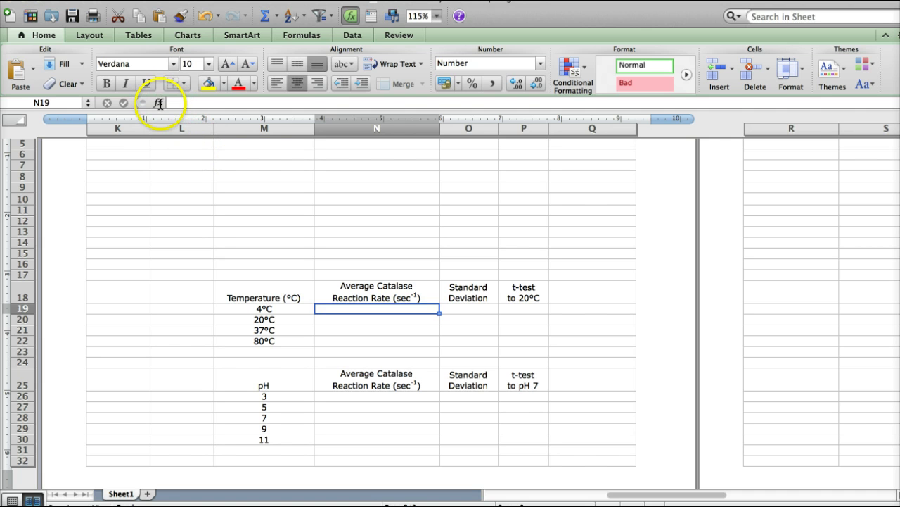
click(158, 101)
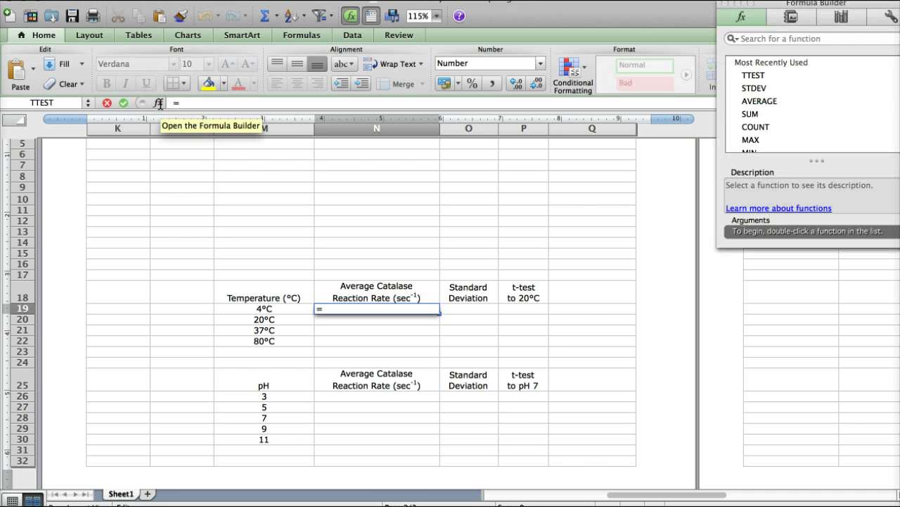
click(759, 104)
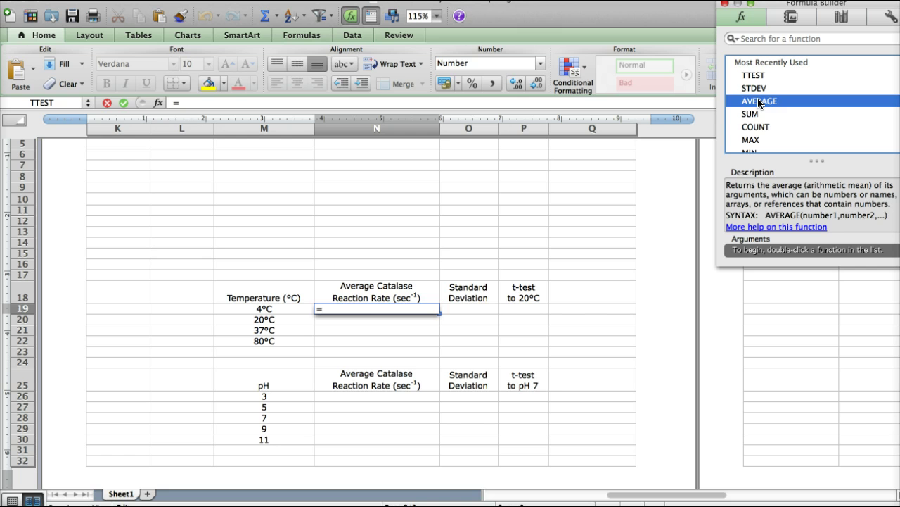
Insert AVERAGE in N19 with the eight groups' 4°C rates B4:I4 as number1.
double_click(760, 102)
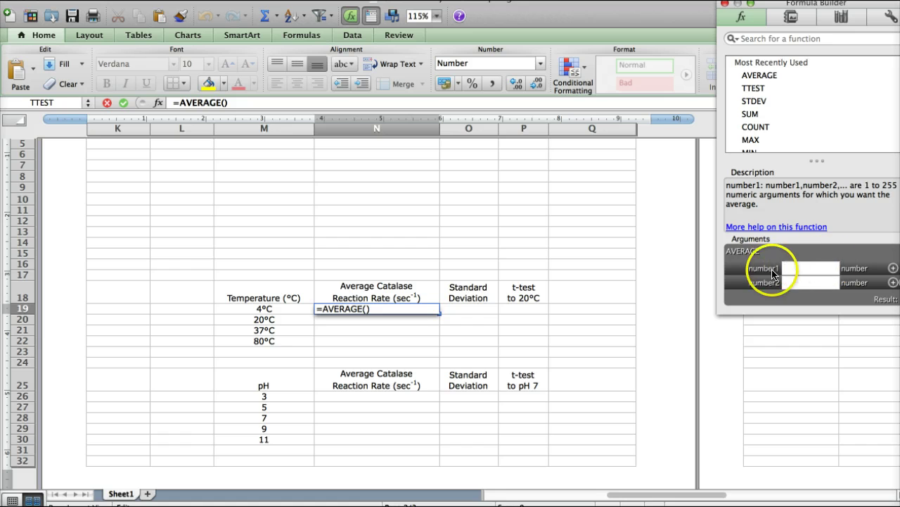
click(603, 306)
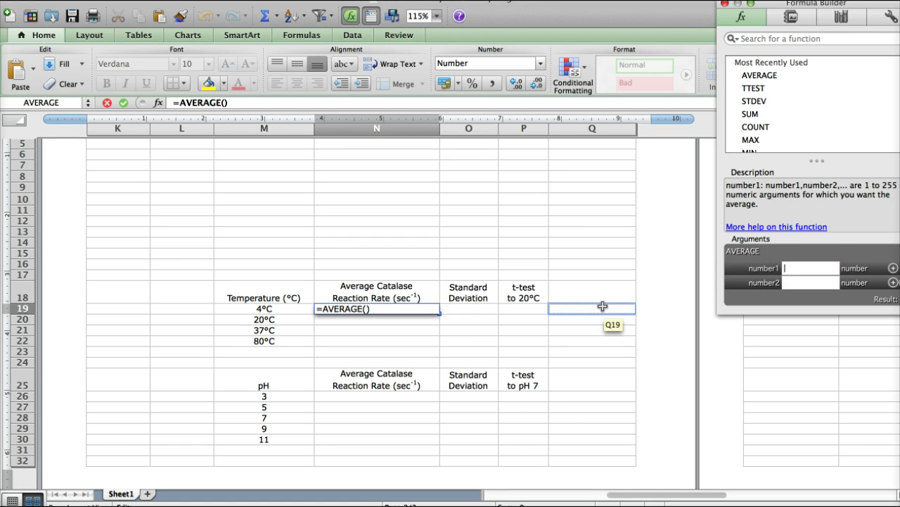
scroll(603, 306, left, 10)
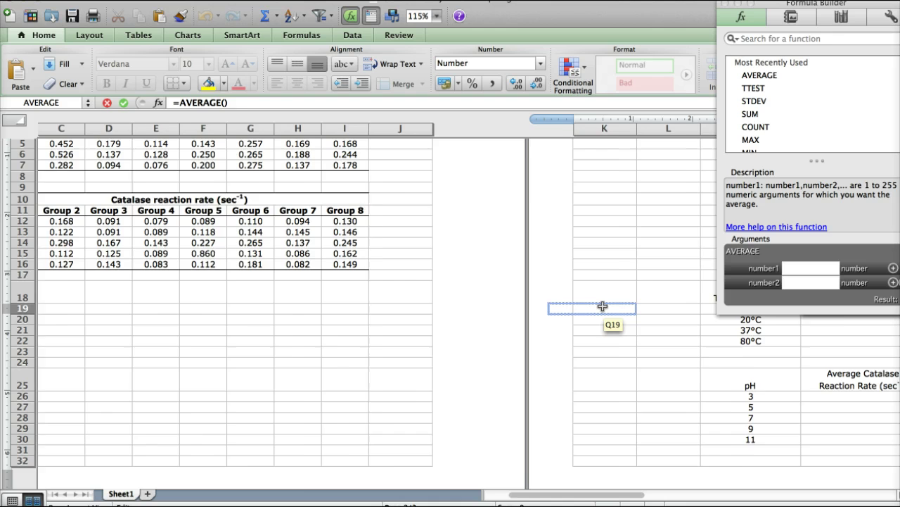
scroll(603, 306, up, 5)
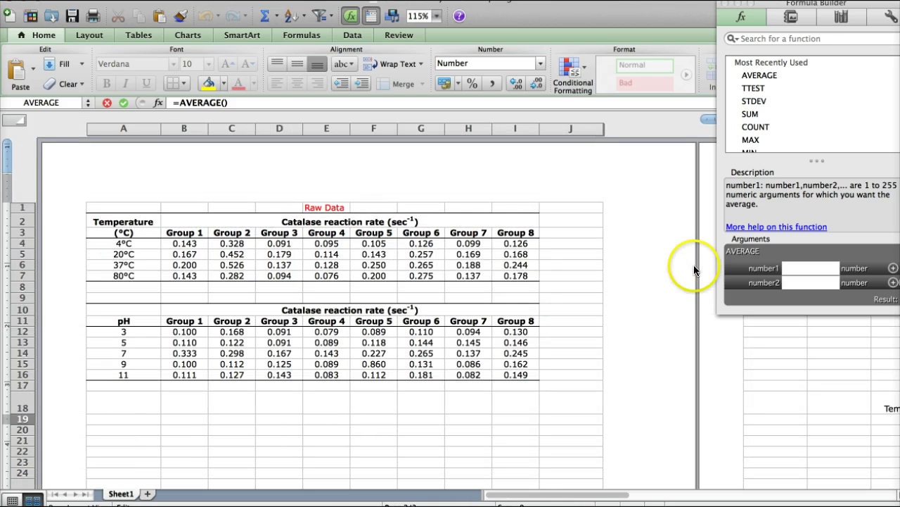
click(463, 264)
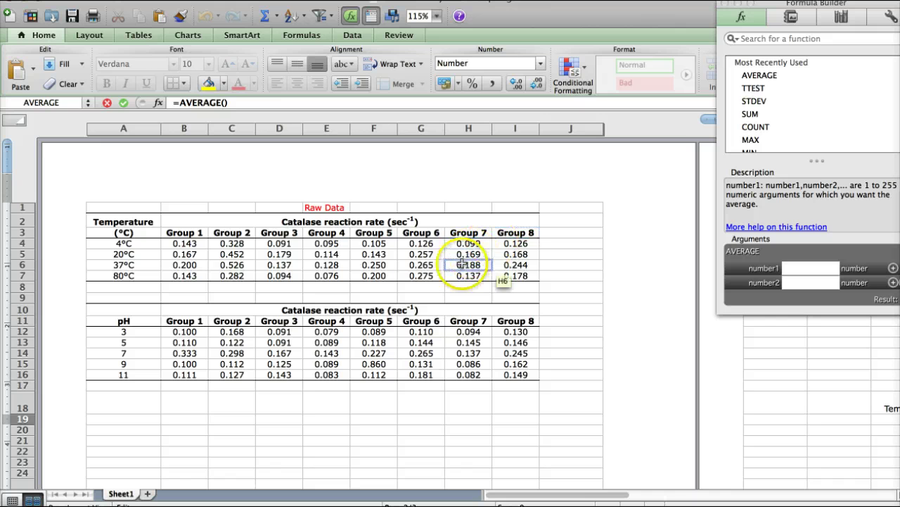
click(188, 243)
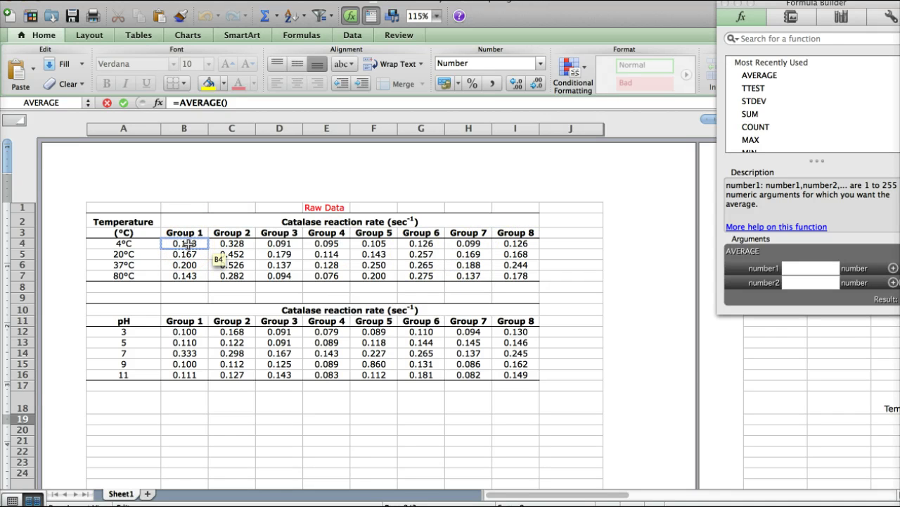
click(786, 267)
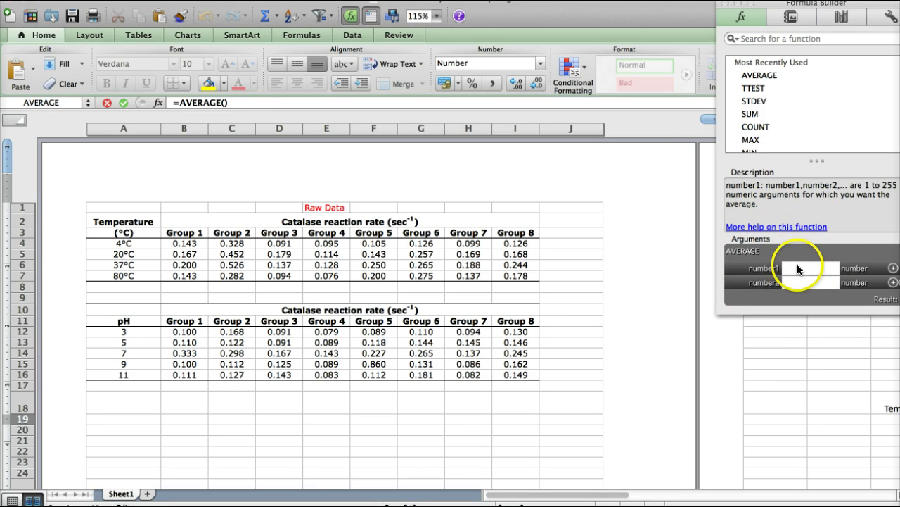
click(182, 244)
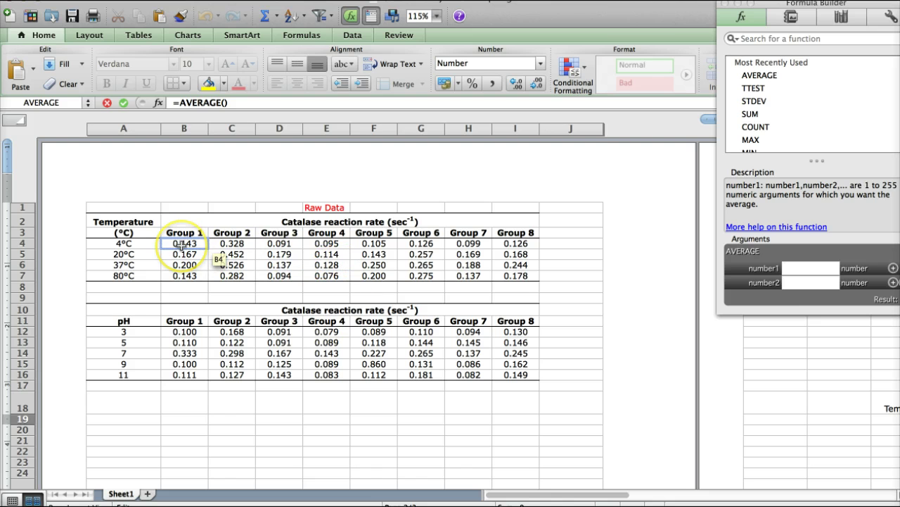
drag(181, 244, 517, 243)
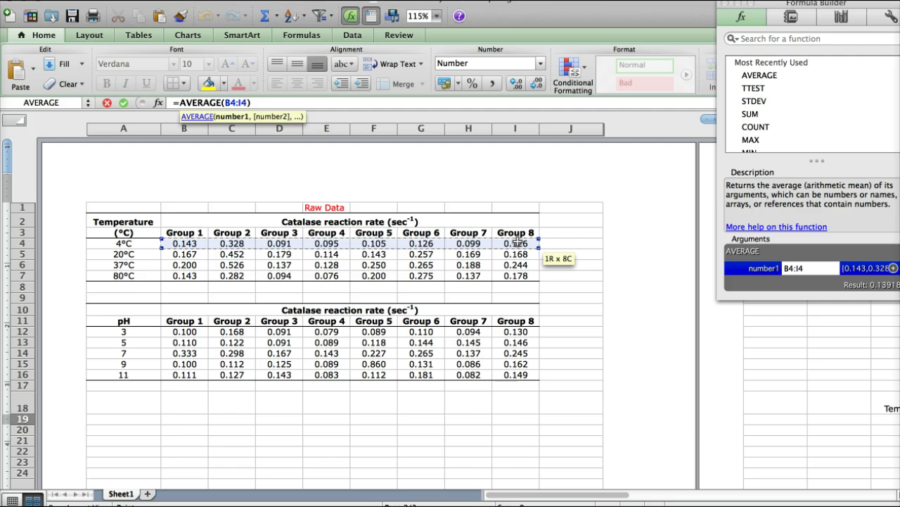
Confirm the 4°C average of 0.139 and fill it down to N22 for 20°C, 37°C and 80°C.
key(Return)
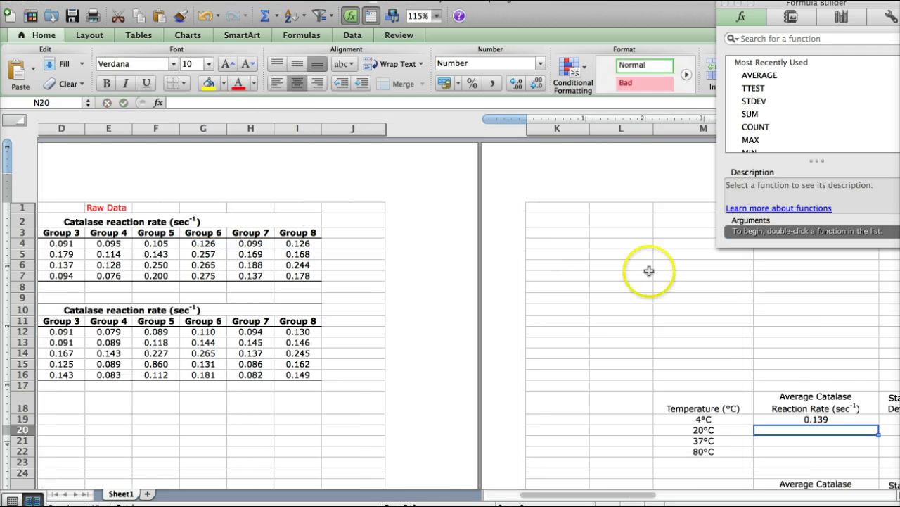
click(832, 418)
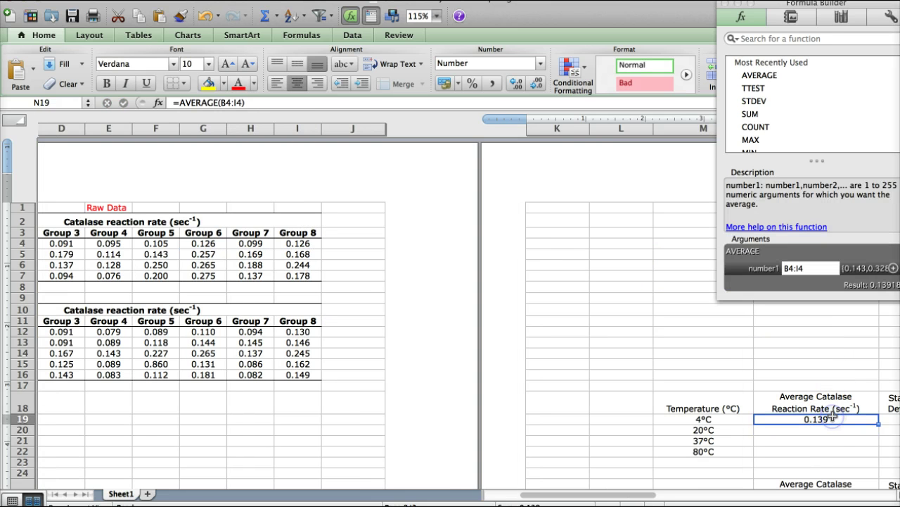
scroll(833, 418, right, 5)
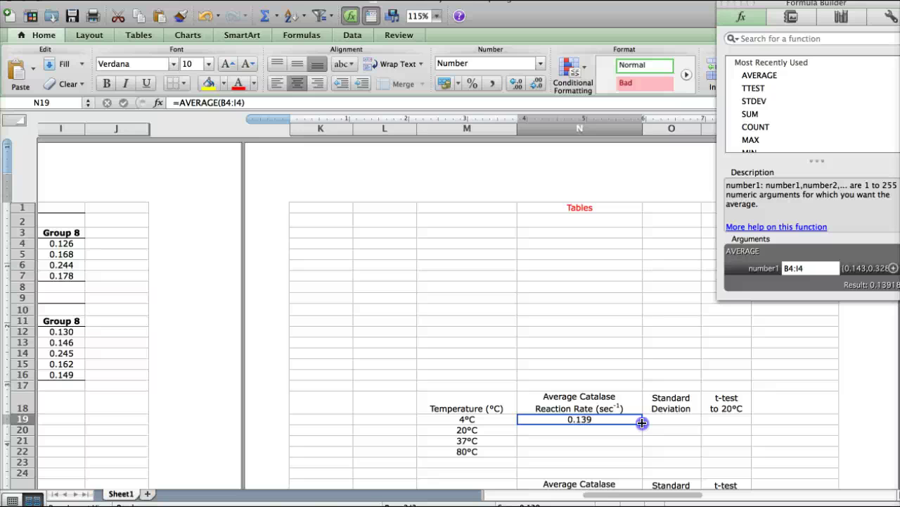
drag(642, 422, 645, 453)
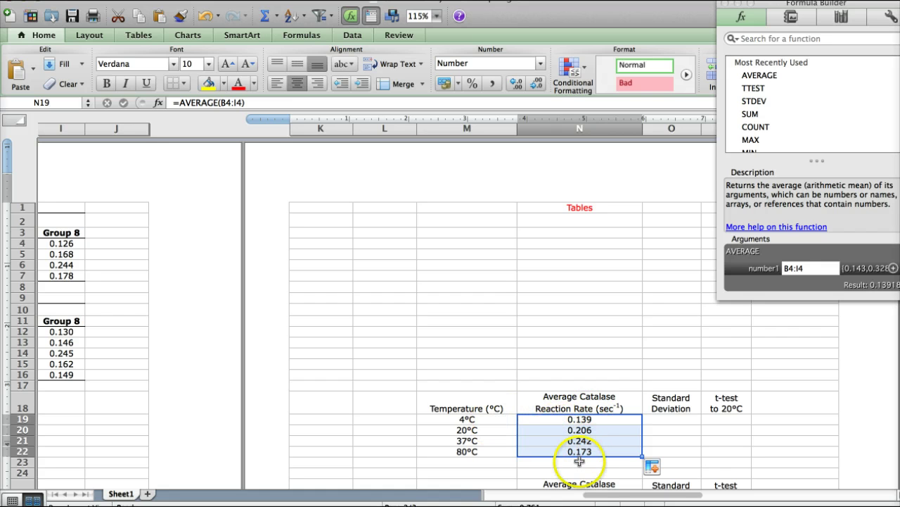
Start a formula in O19 in the Formula Builder and view the STDEV function's description.
click(660, 417)
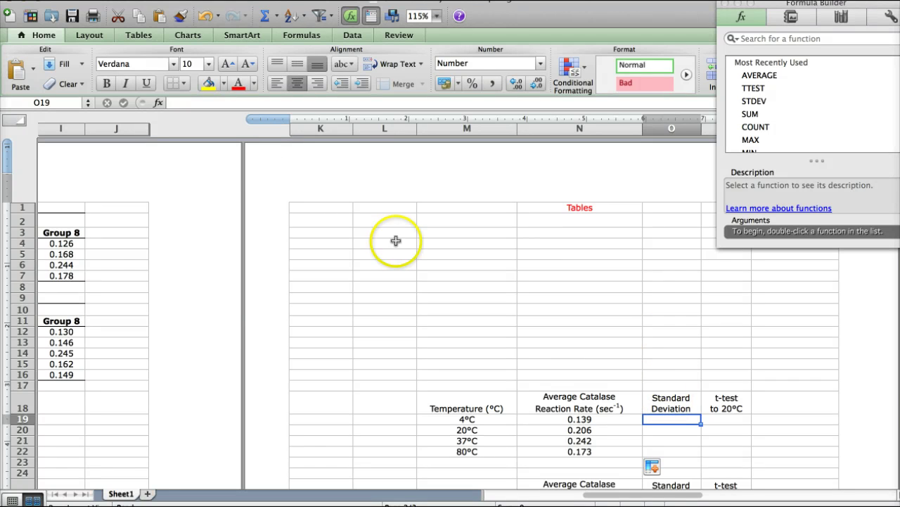
click(159, 104)
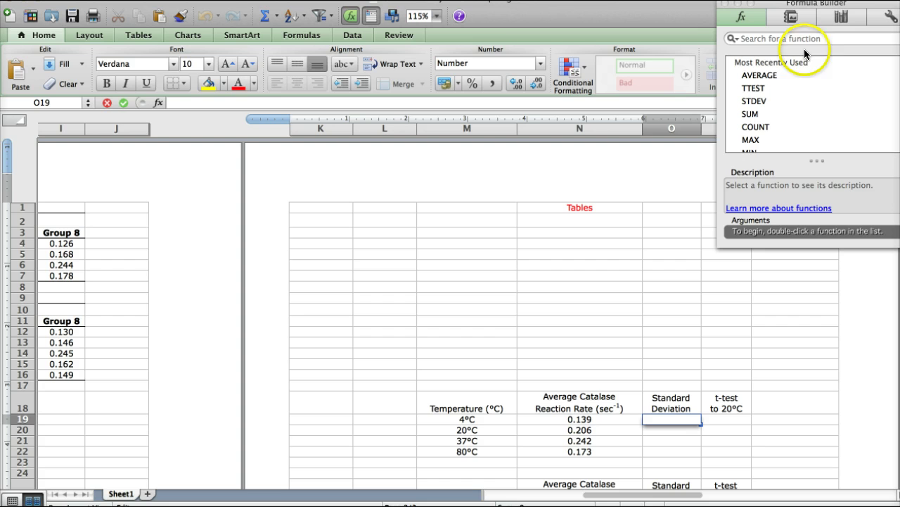
click(756, 104)
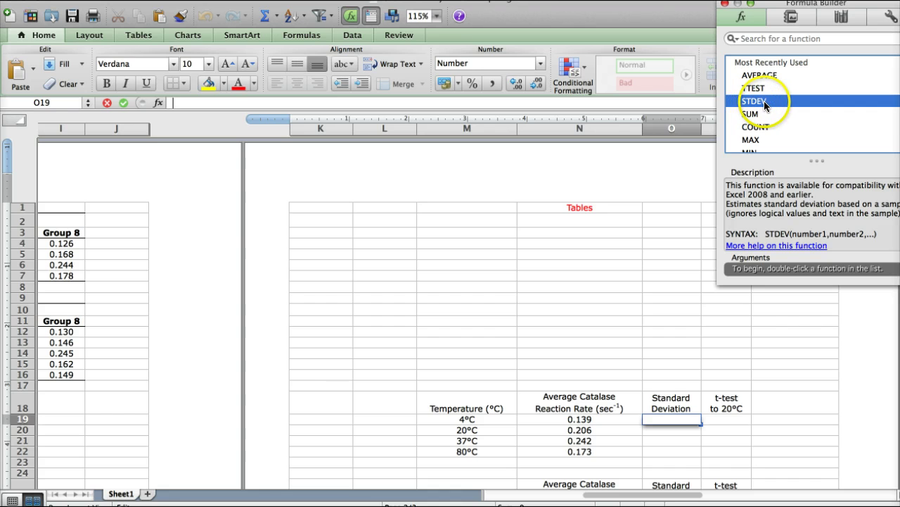
Enter STDEV over B4:I4 in O19, giving a 4°C standard deviation of 0.078.
double_click(763, 101)
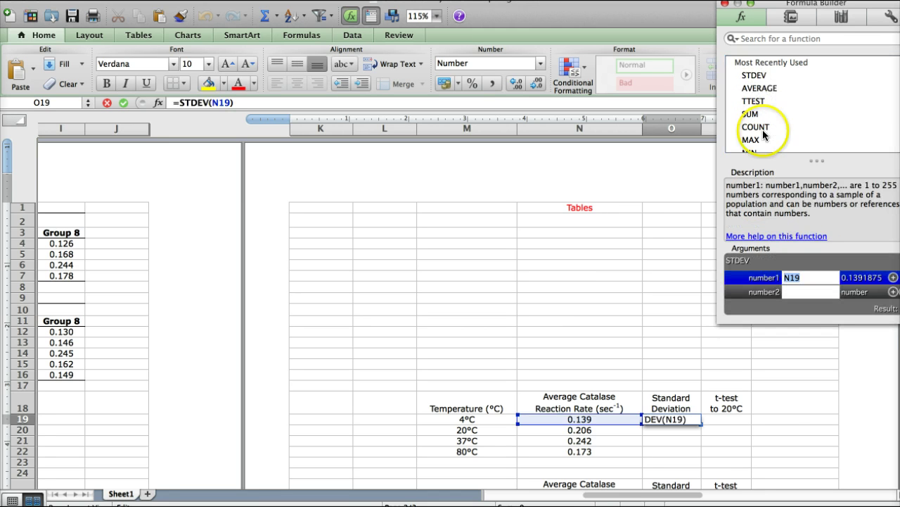
scroll(666, 396, left, 2)
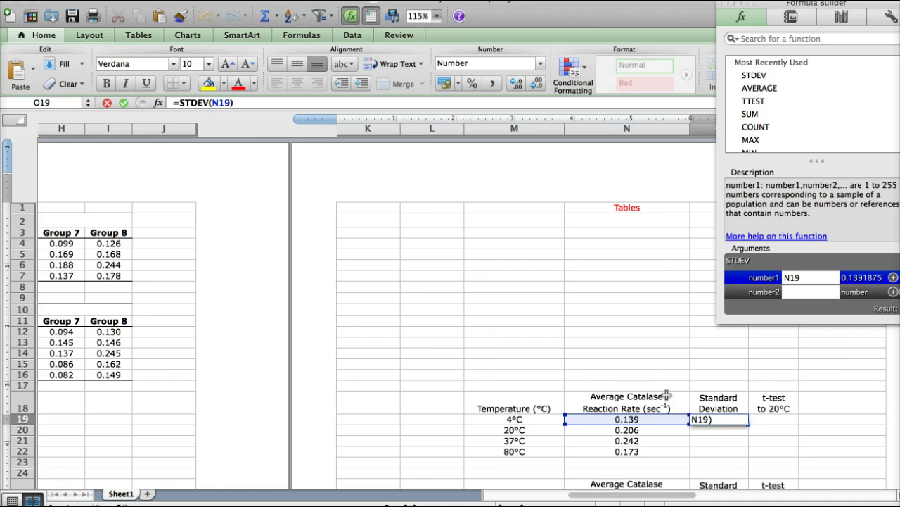
scroll(666, 397, left, 5)
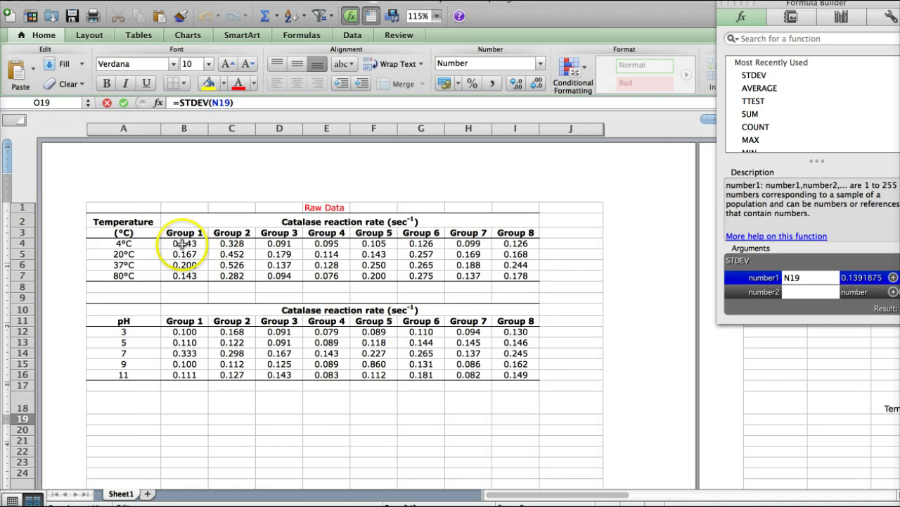
drag(182, 243, 513, 244)
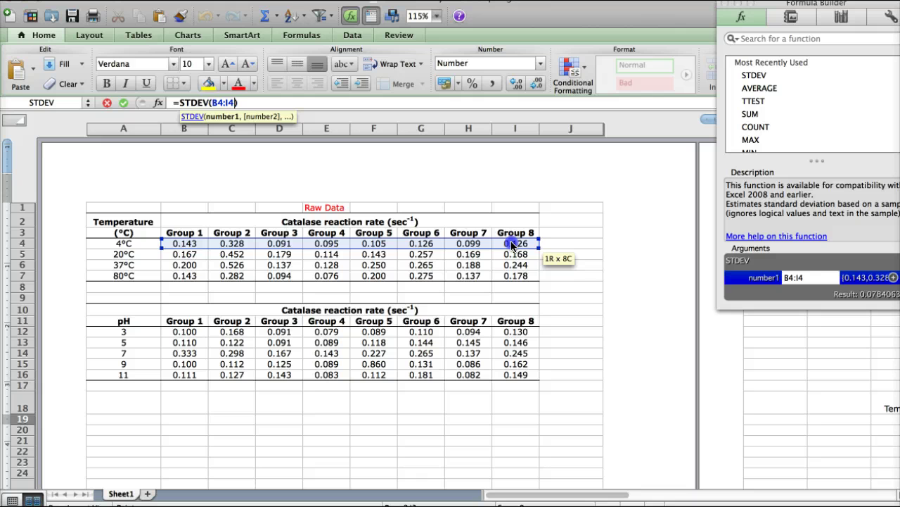
drag(512, 244, 512, 244)
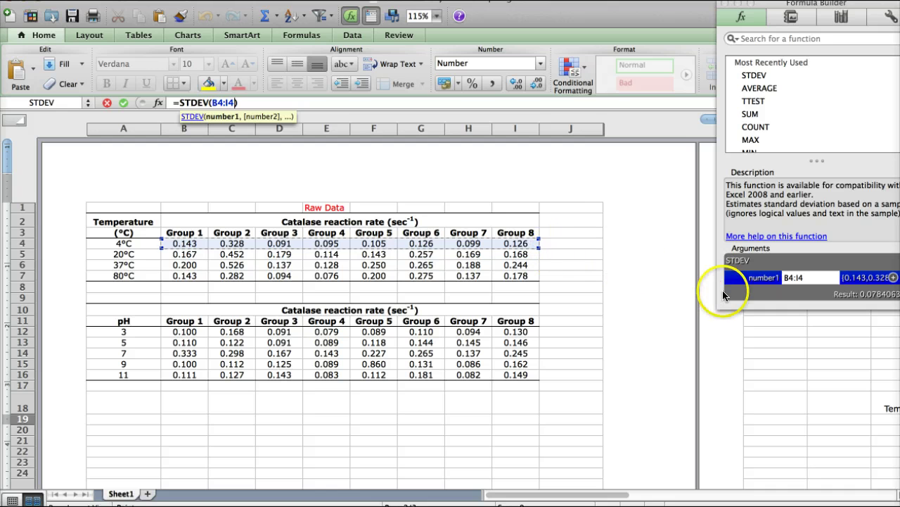
key(Return)
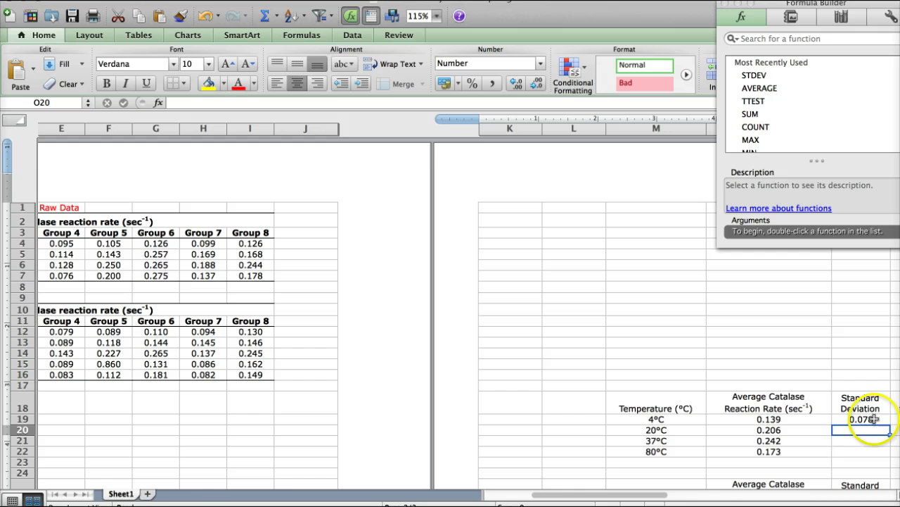
Fill the STDEV formula from O19 down to O22, giving 0.107, 0.125 and 0.076.
scroll(874, 419, right, 8)
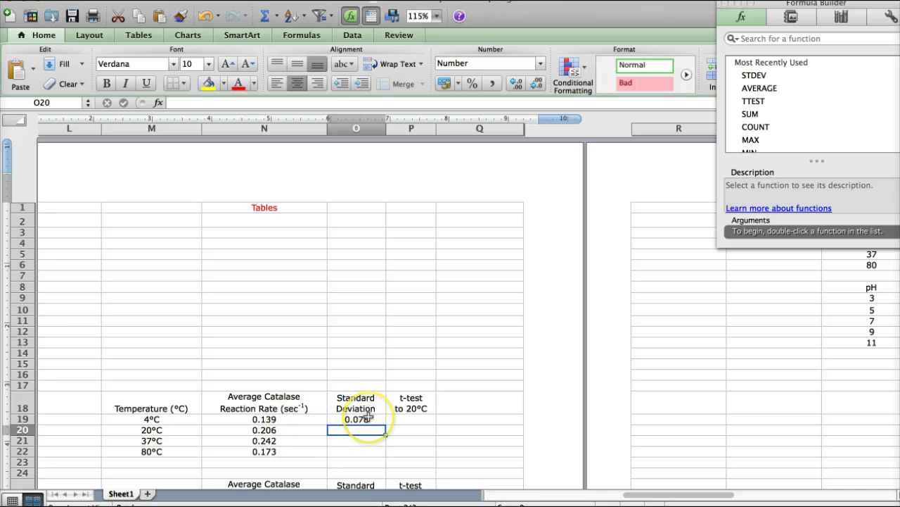
click(368, 417)
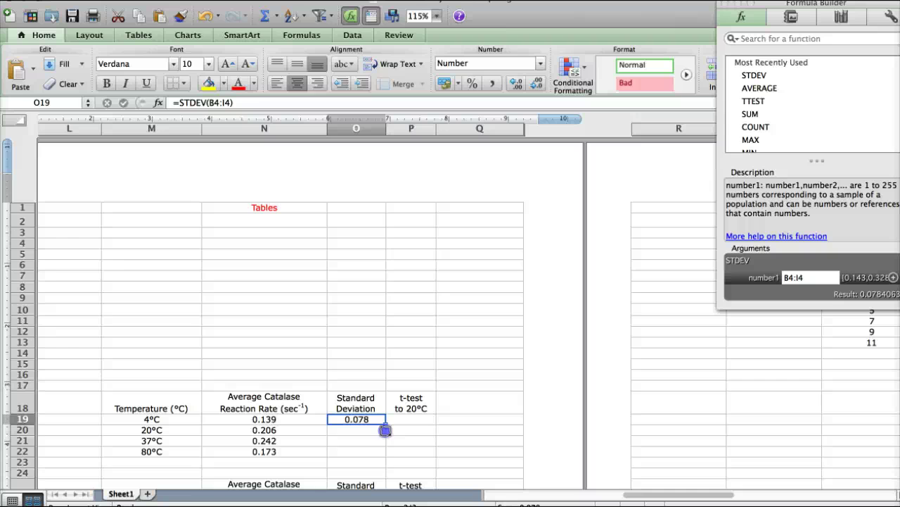
drag(385, 430, 389, 458)
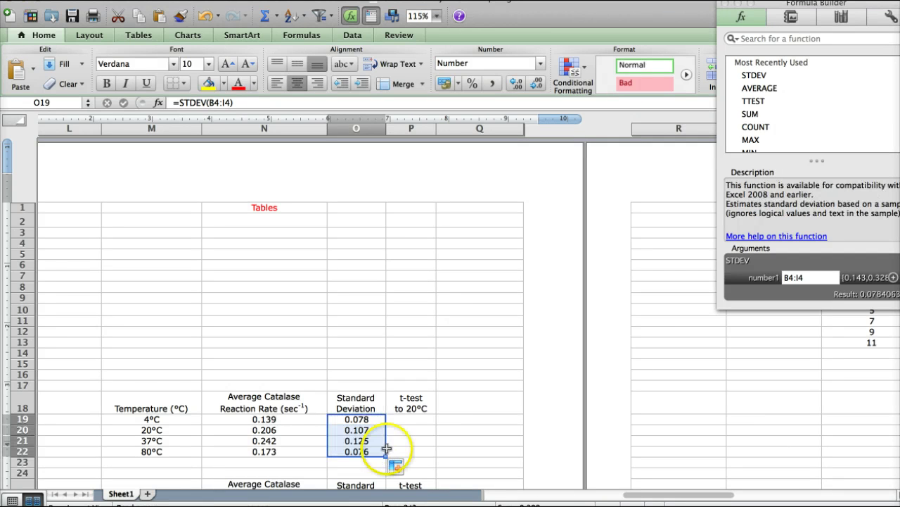